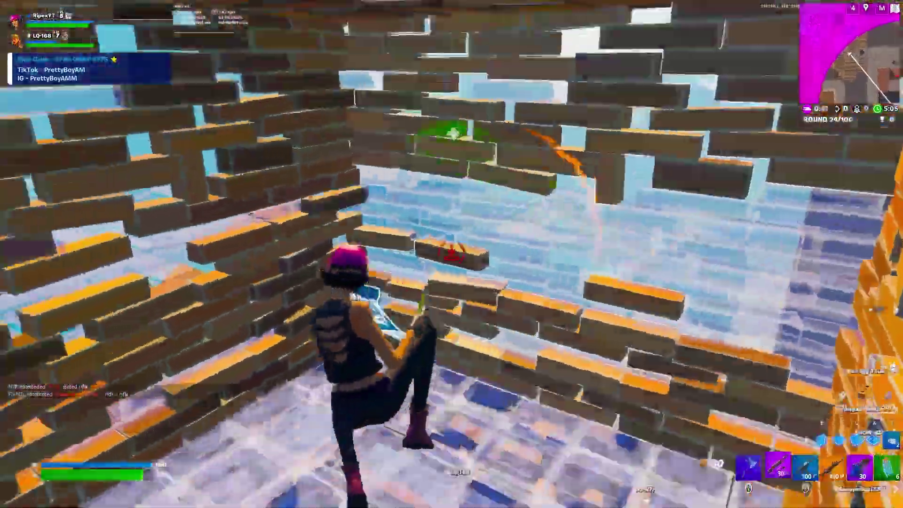
key(v)
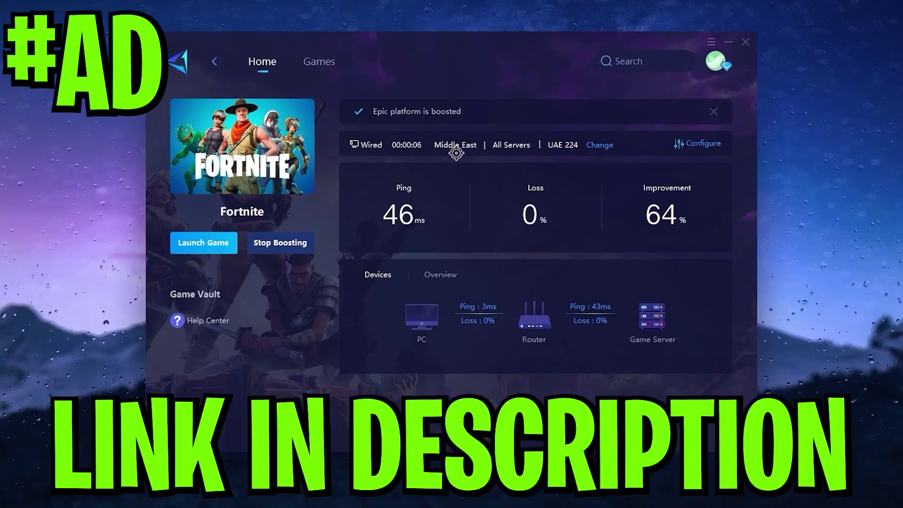
- Examine the launch platform and launch path options in Fortnite's booster settings
click(698, 143)
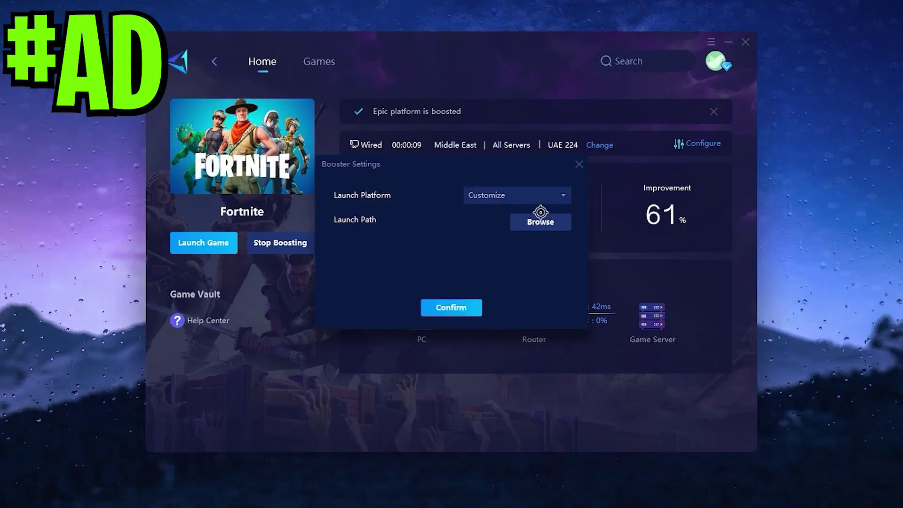
click(587, 158)
click(600, 115)
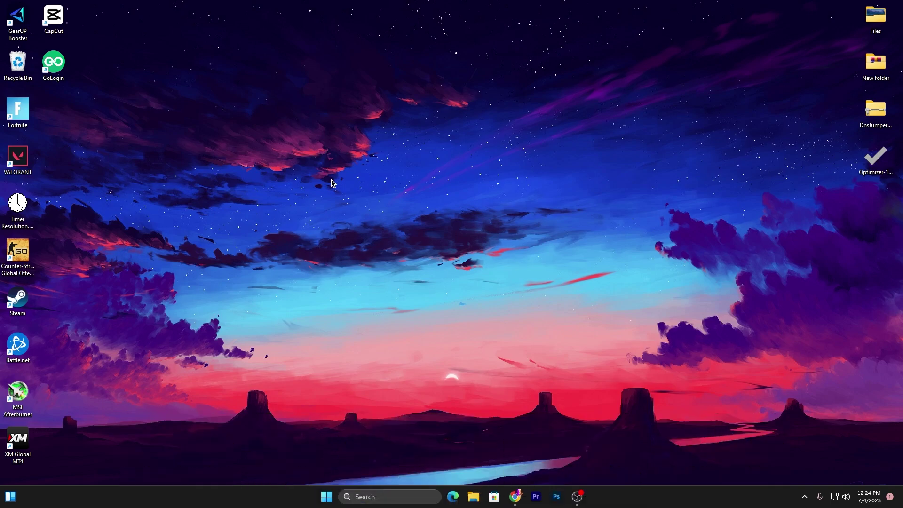
- Open the user's temporary files folder by running %temp%
key(super+r)
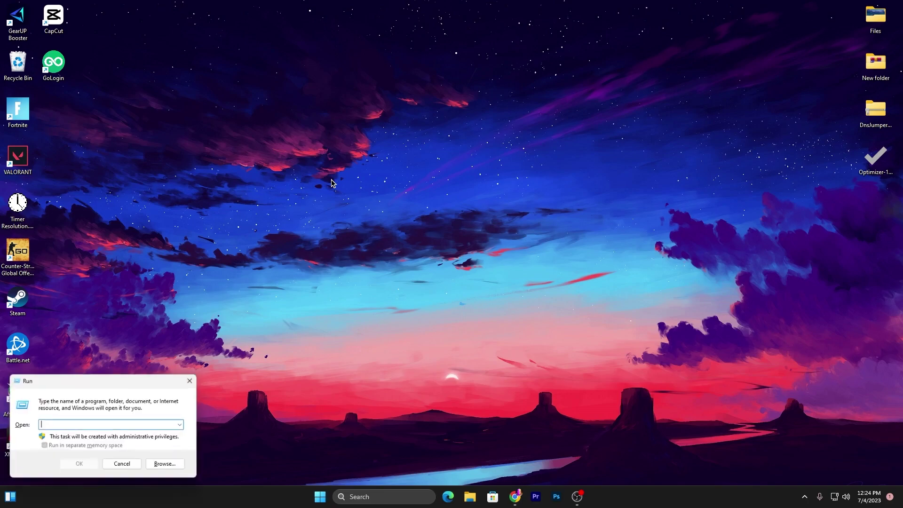
drag(114, 376, 414, 171)
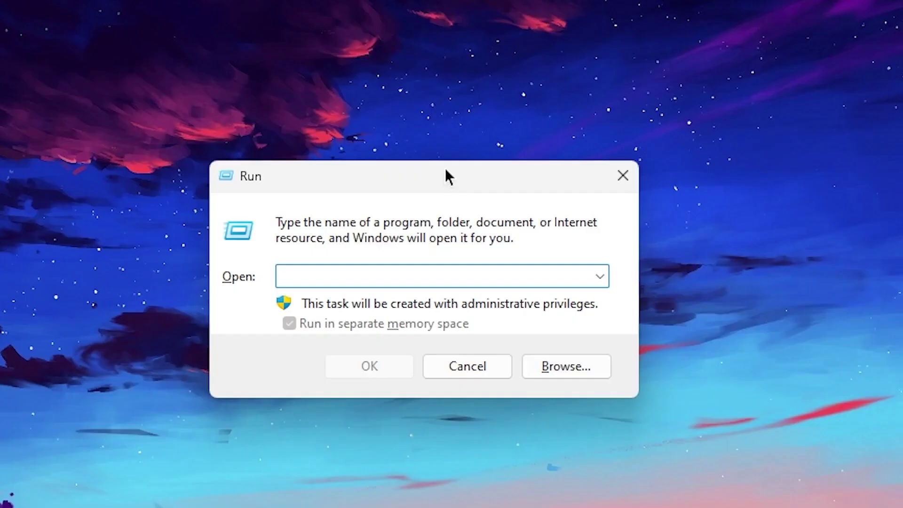
text(%localappdata%)
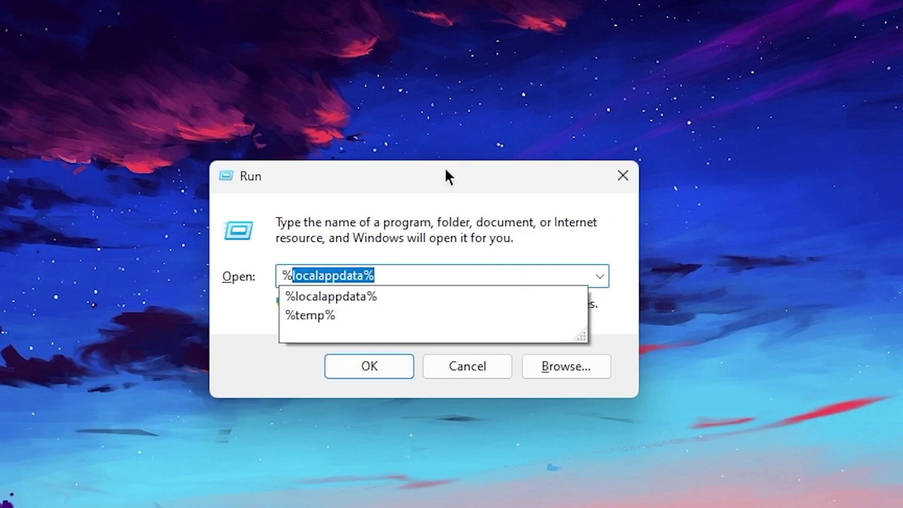
click(430, 317)
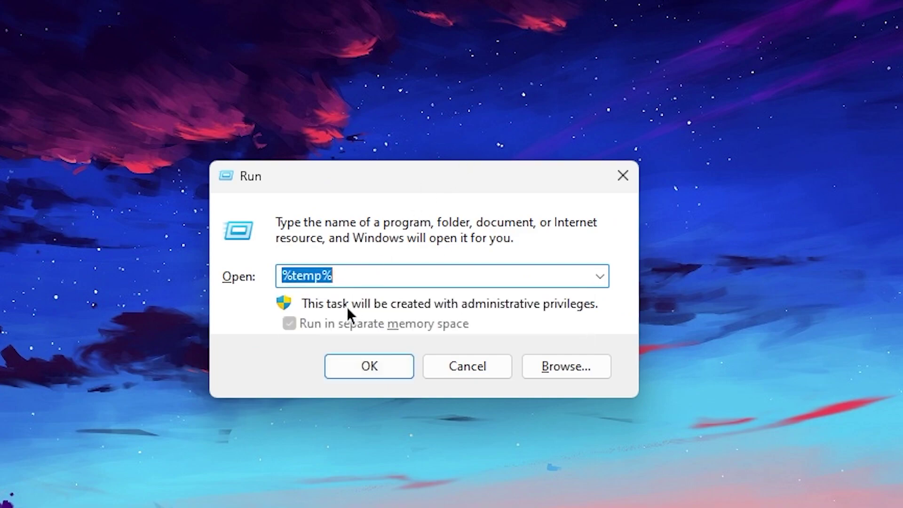
click(369, 366)
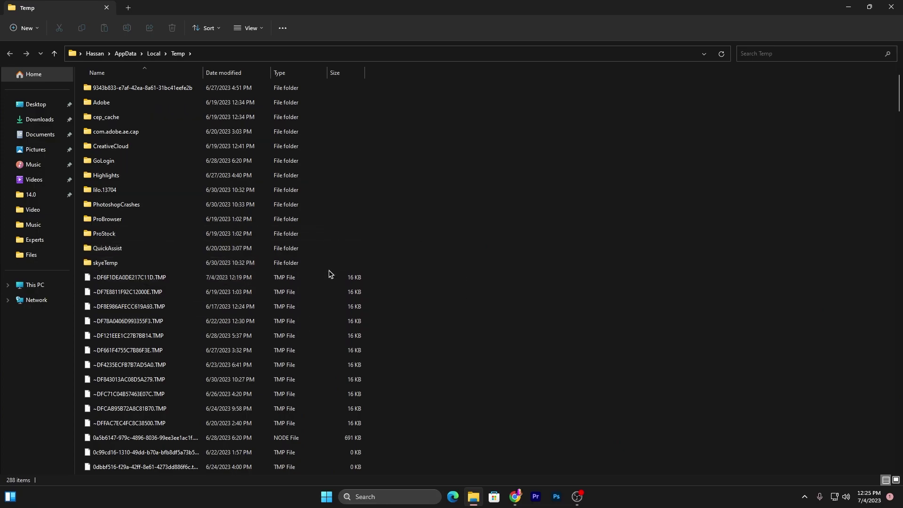
- Delete everything in the Temp folder except the Highlights folder, cancel removal of files in use, and close the folder
key(ctrl+a)
scroll(503, 299, down, 3)
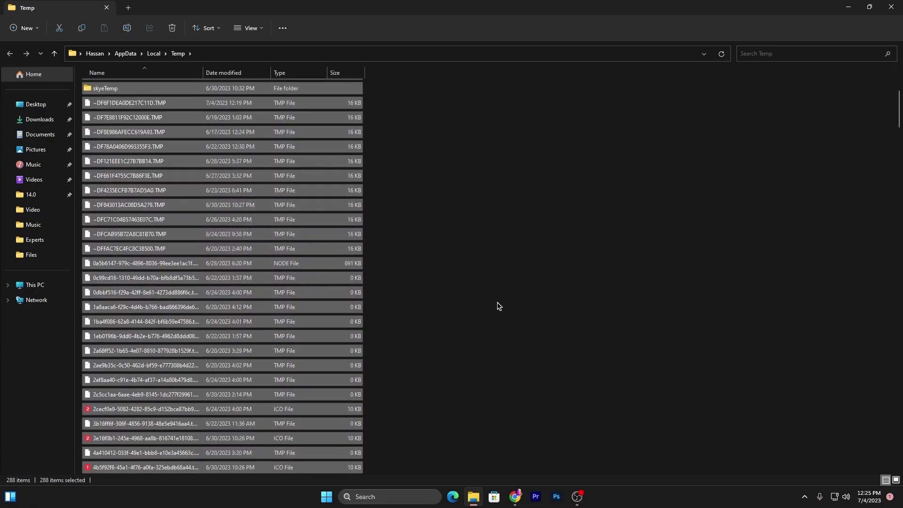
scroll(457, 322, up, 3)
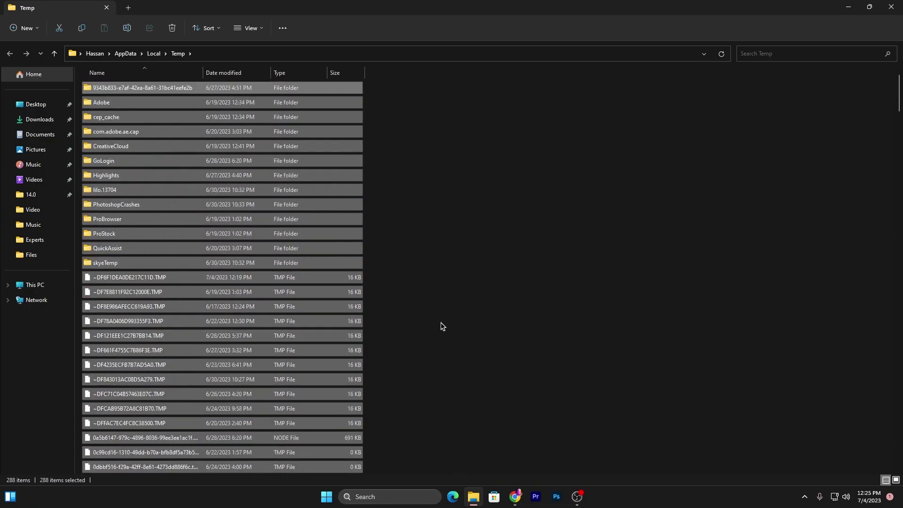
ctrl+click(105, 175)
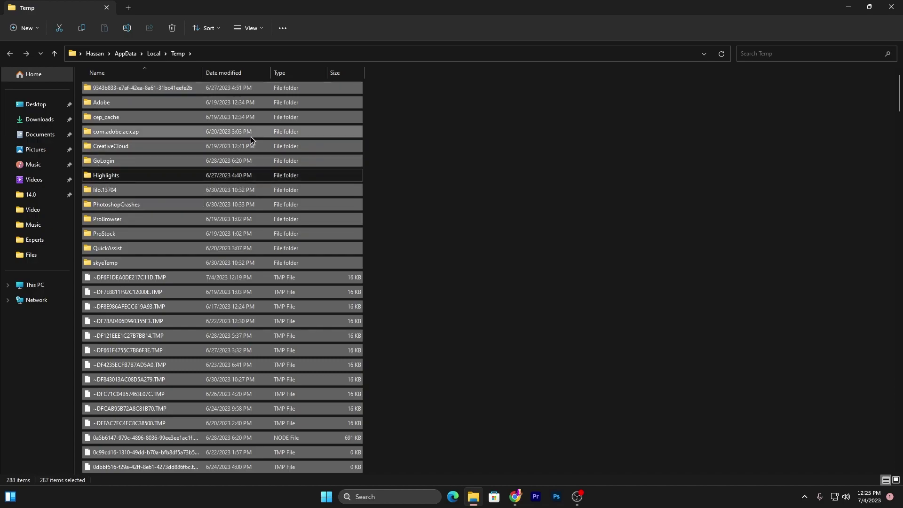
key(Delete)
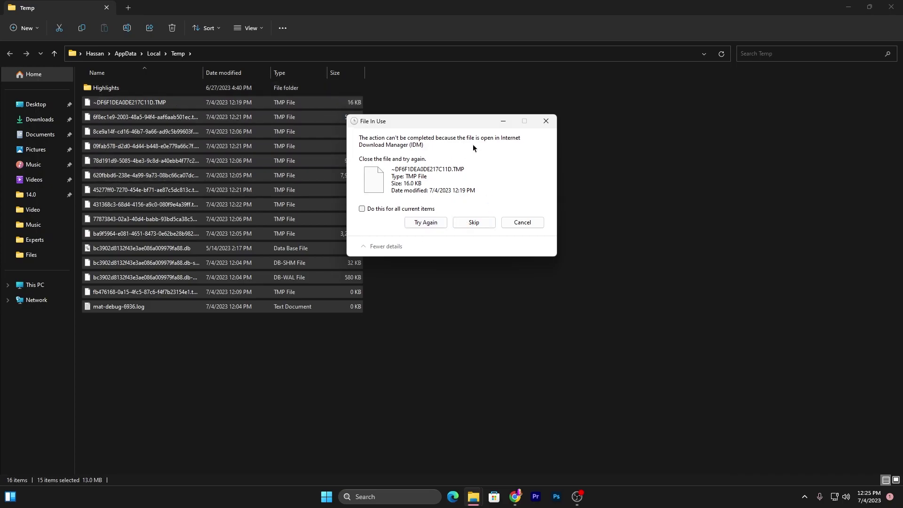
click(546, 121)
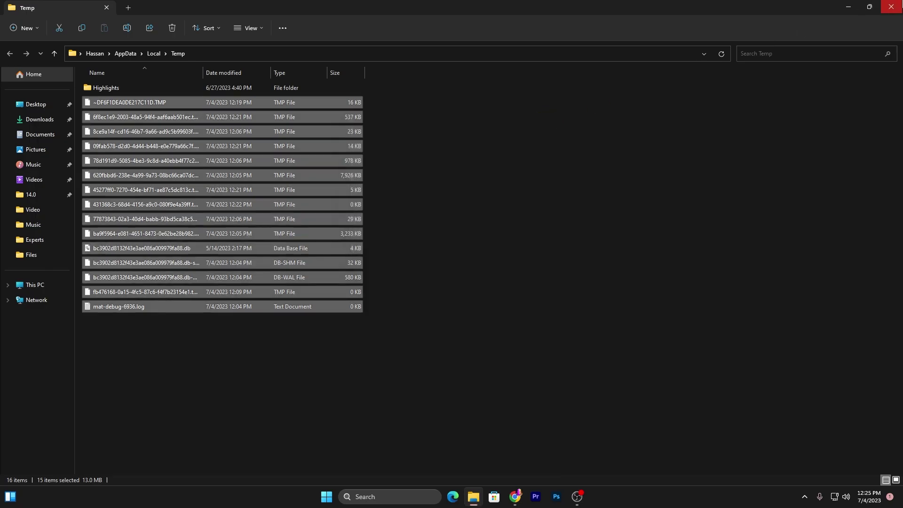
click(891, 7)
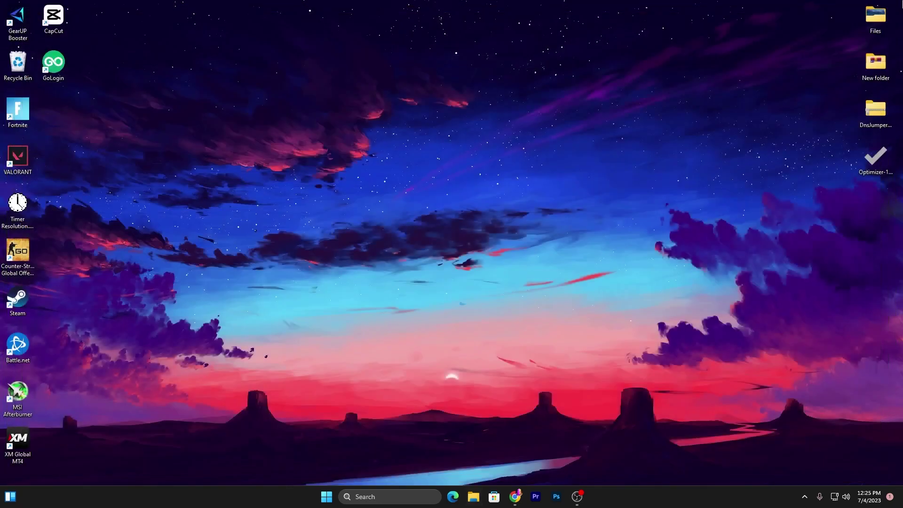
- Open the Windows Prefetch folder by running prefetch, delete all its files and close it
key(super+r)
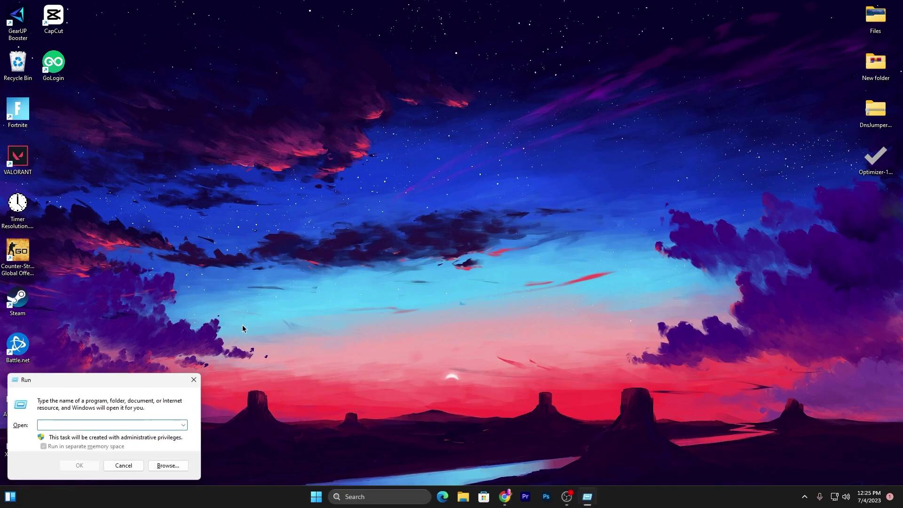
drag(141, 375, 462, 151)
text(prefetch)
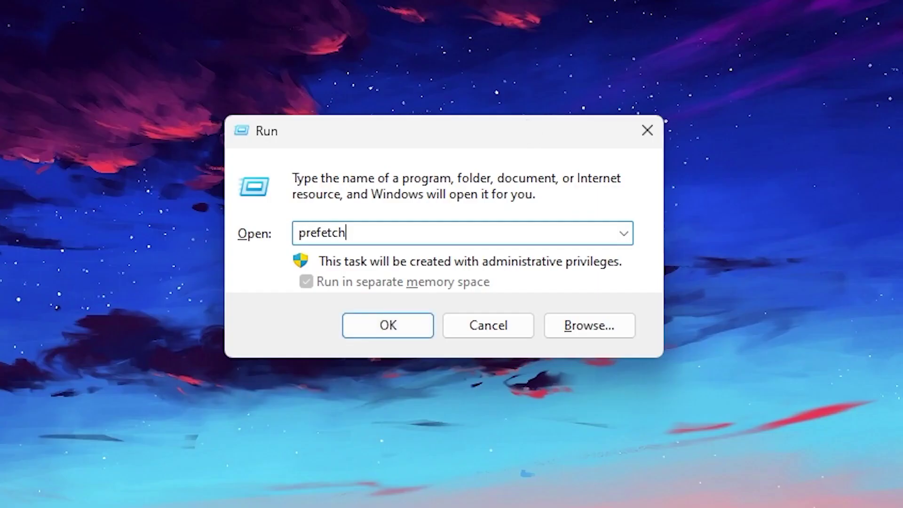
key(Return)
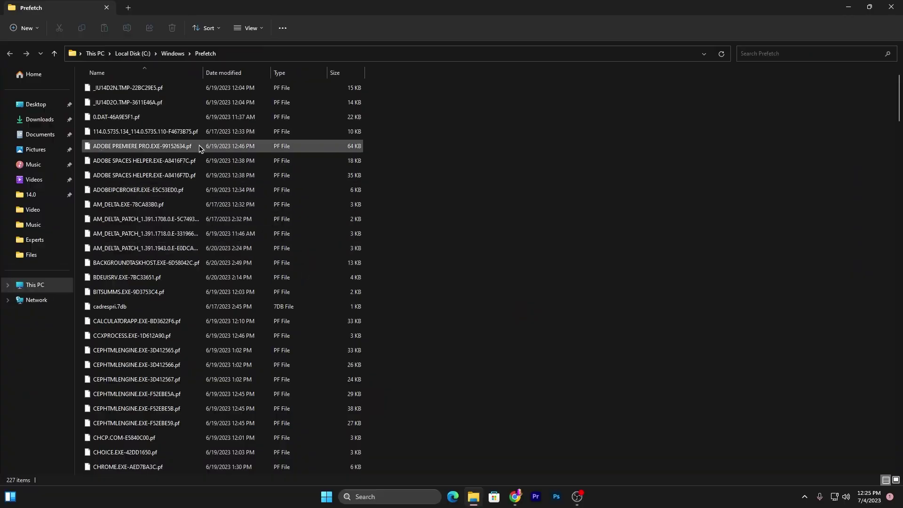
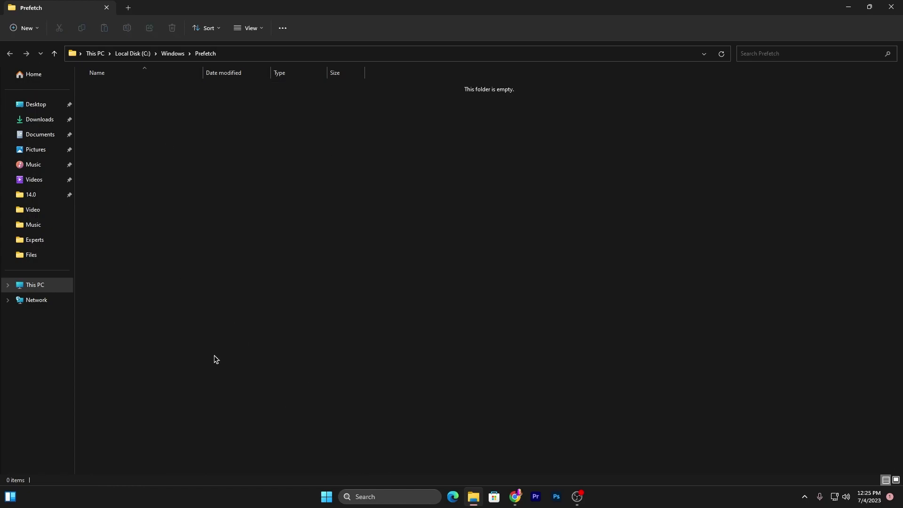
click(896, 4)
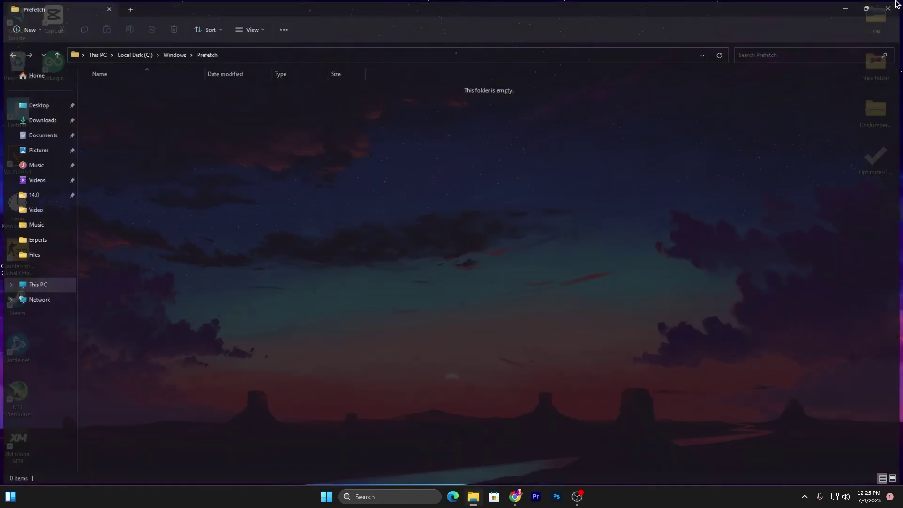
- Empty the Recycle Bin, permanently deleting all its items
right_click(26, 70)
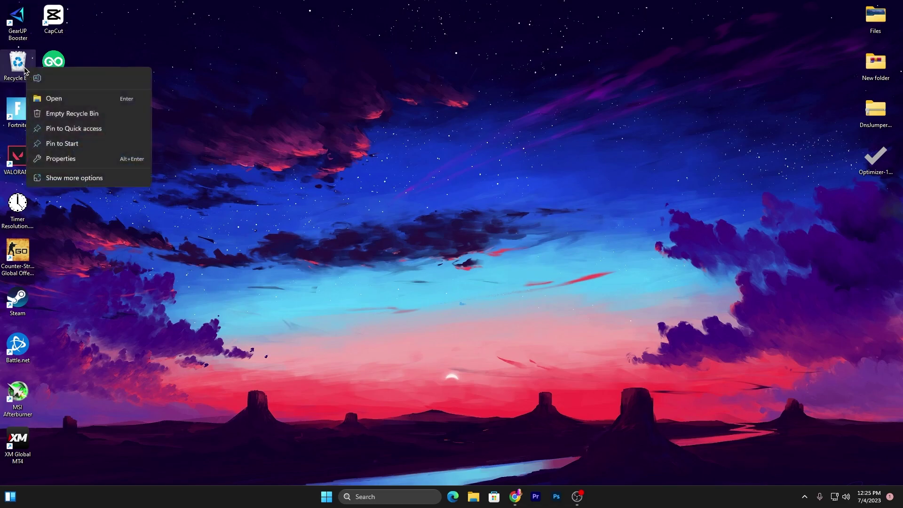
click(93, 114)
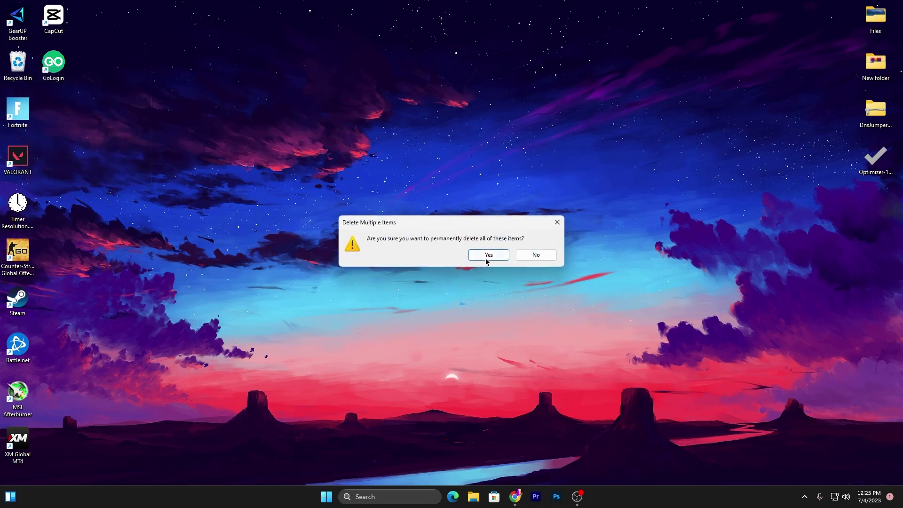
click(487, 256)
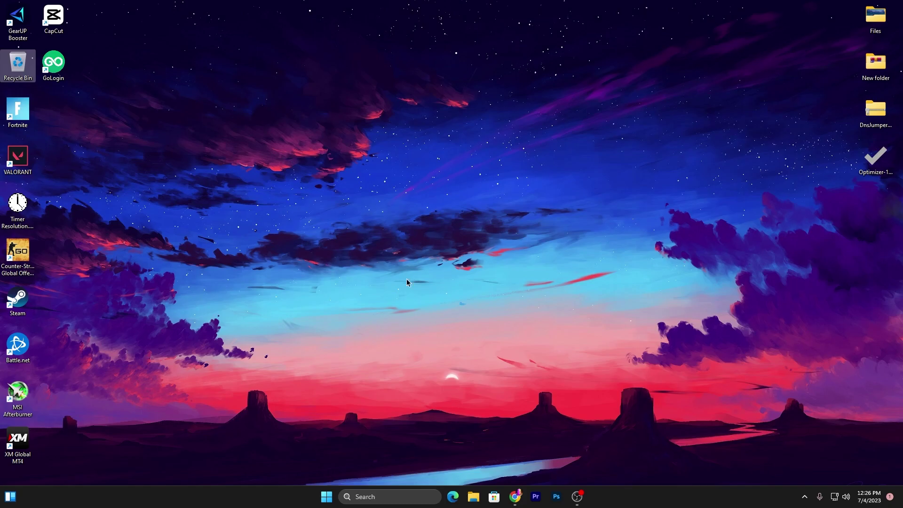
- Open the Performance Options from the system's advanced settings
right_click(328, 503)
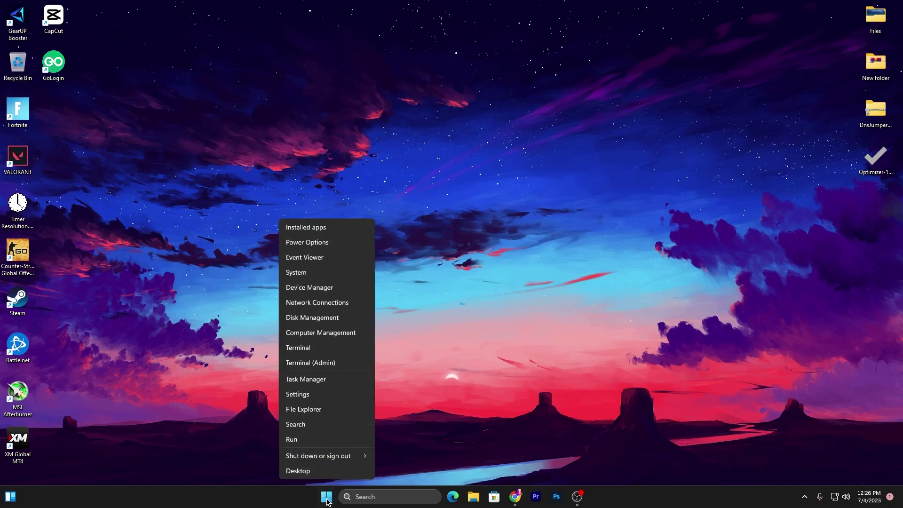
click(308, 273)
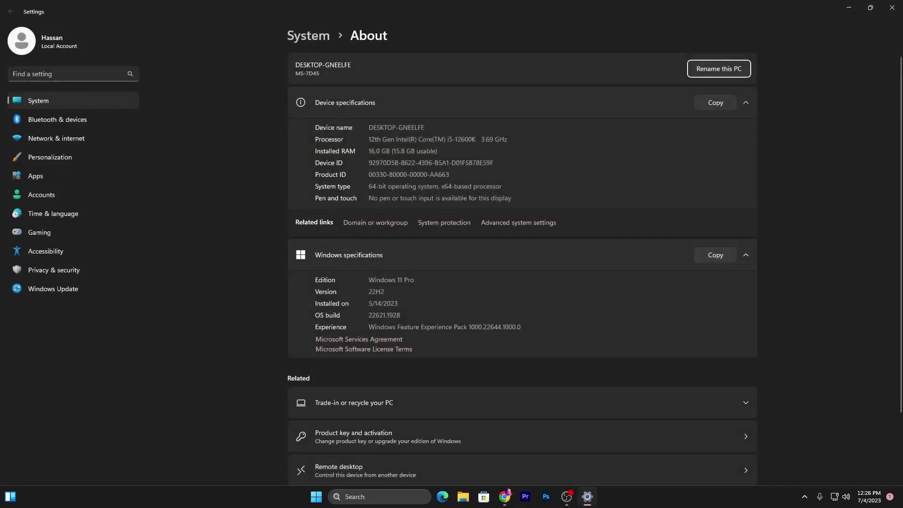
click(524, 226)
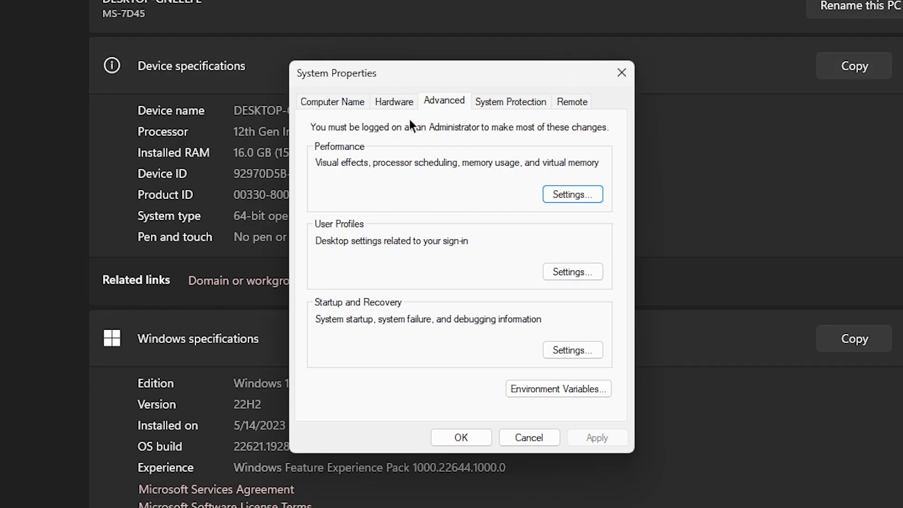
click(572, 194)
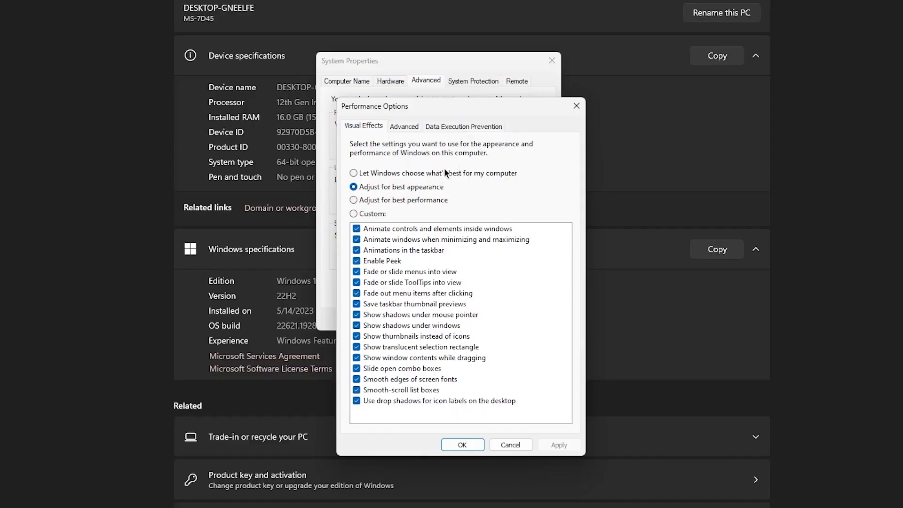
- Set visual effects to best performance, re-enable mouse pointer shadows, window shadows, thumbnails and smooth screen fonts, and apply
click(361, 201)
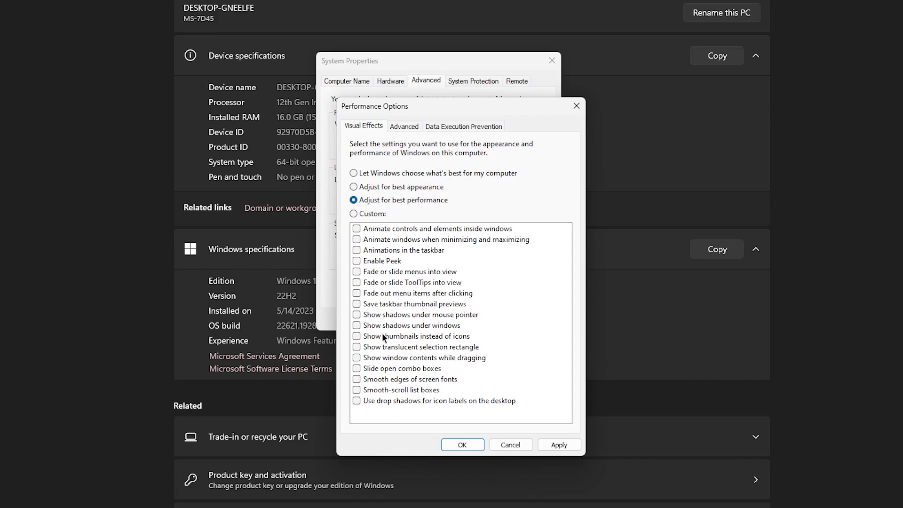
click(405, 330)
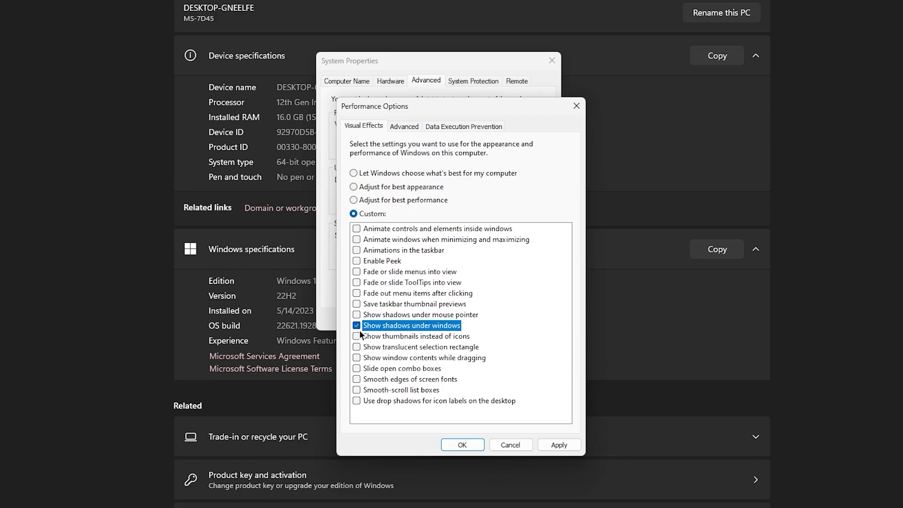
click(406, 335)
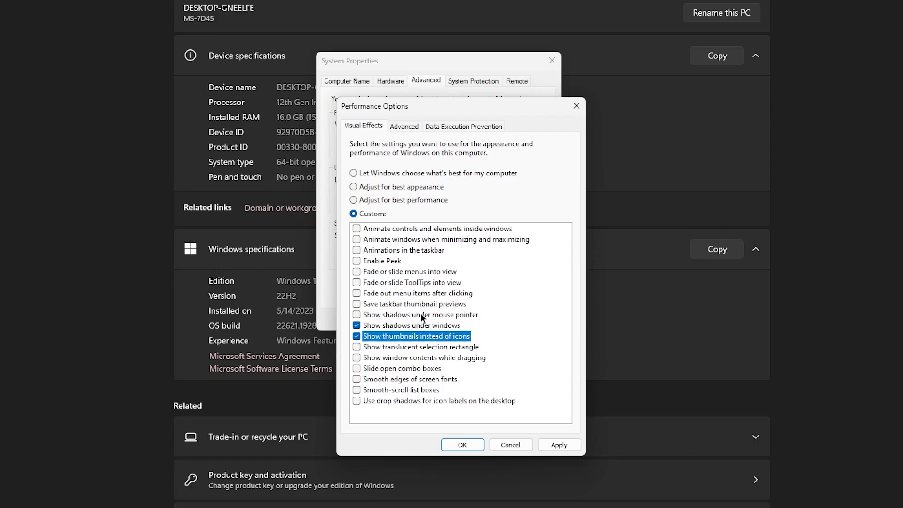
click(435, 313)
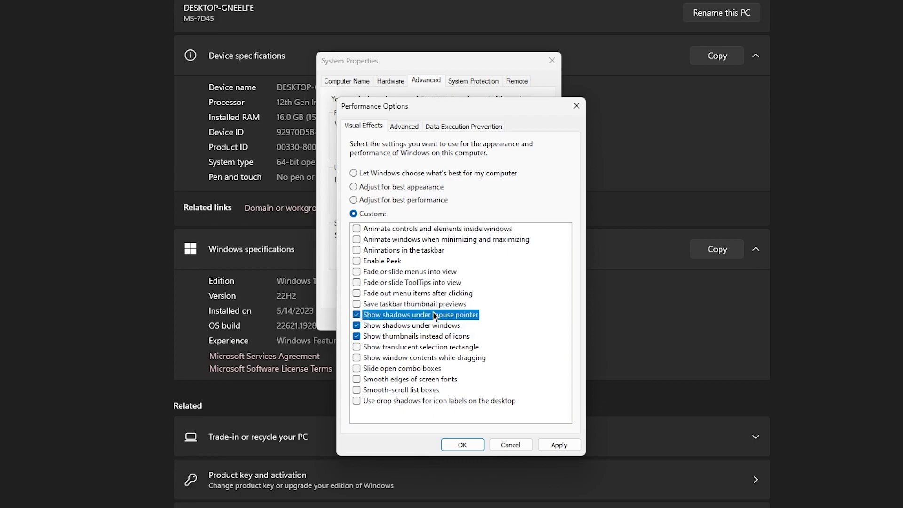
click(356, 379)
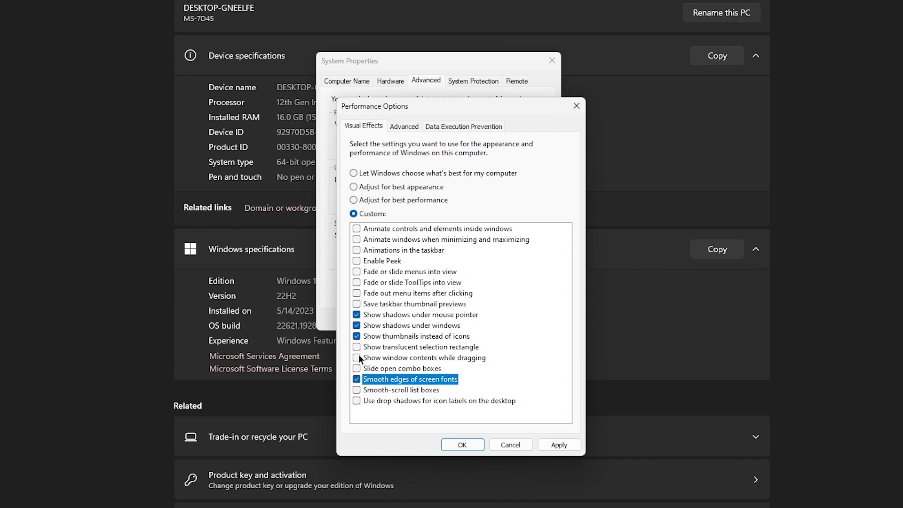
click(554, 445)
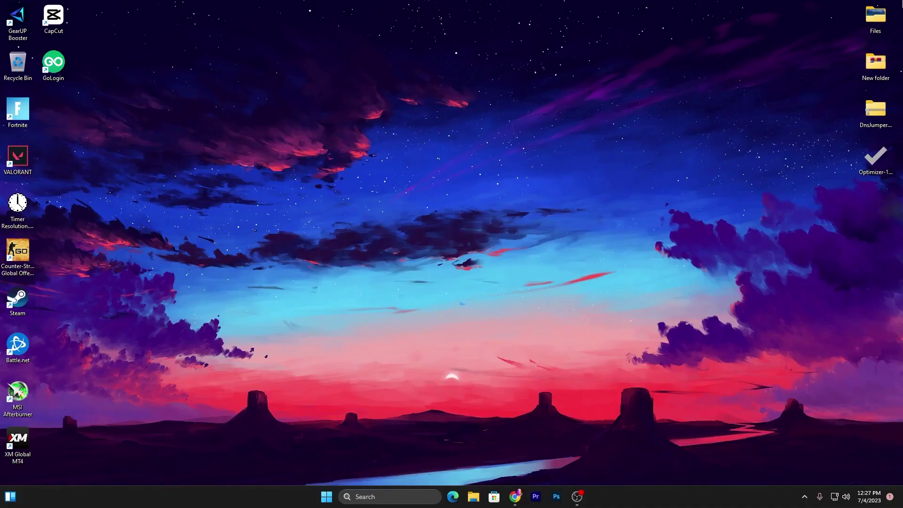
- Open Device Manager, examine the driver and enabling options of the High precision event timer under System devices, and close it
right_click(327, 497)
click(311, 284)
drag(215, 30, 445, 90)
scroll(409, 206, down, 3)
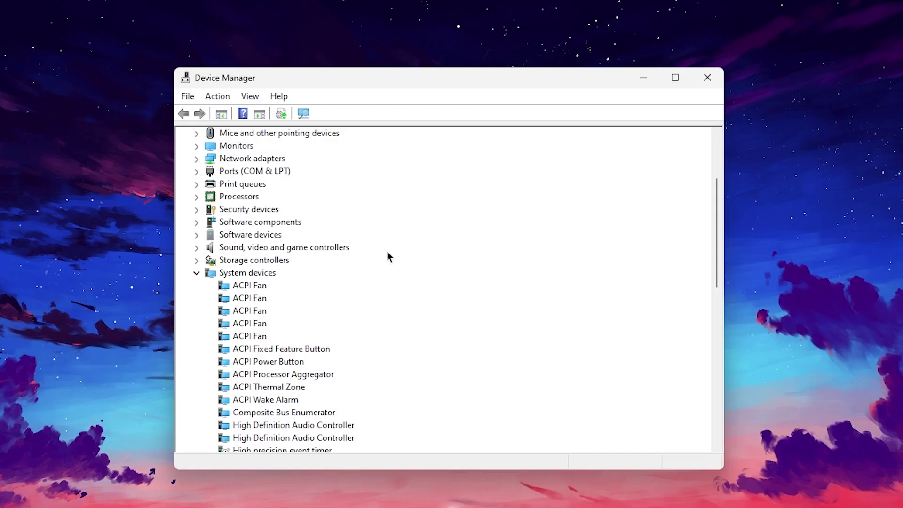
scroll(388, 253, down, 4)
scroll(363, 244, up, 2)
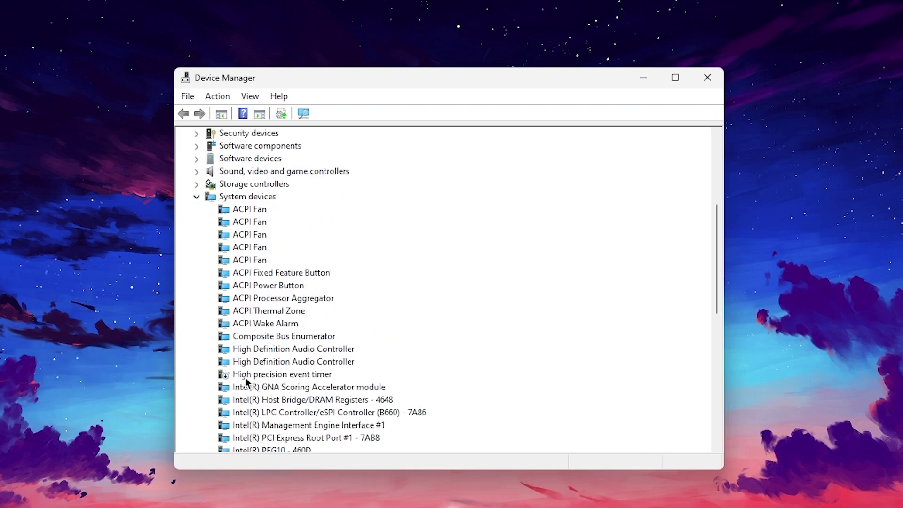
click(270, 376)
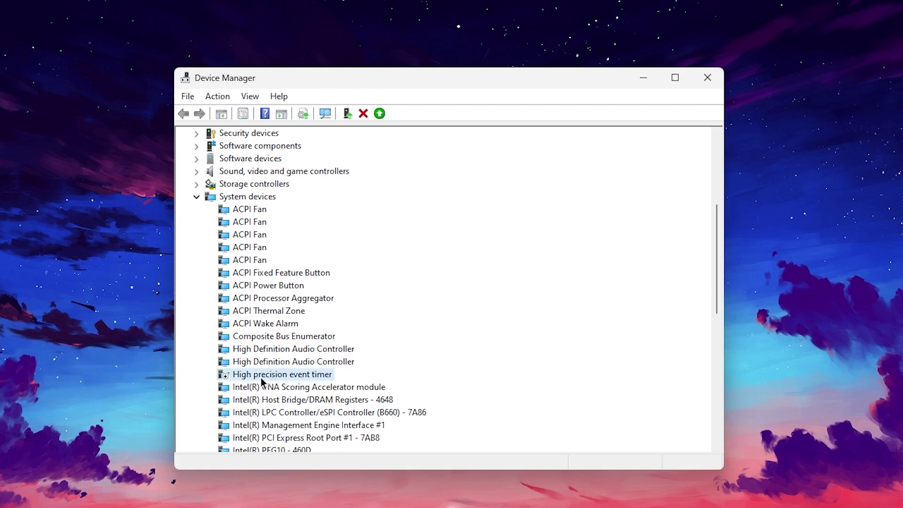
right_click(262, 375)
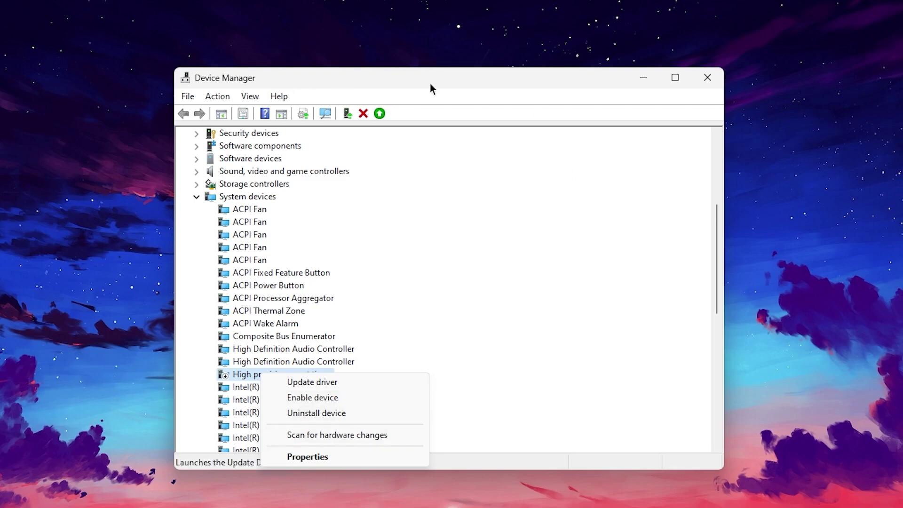
click(707, 77)
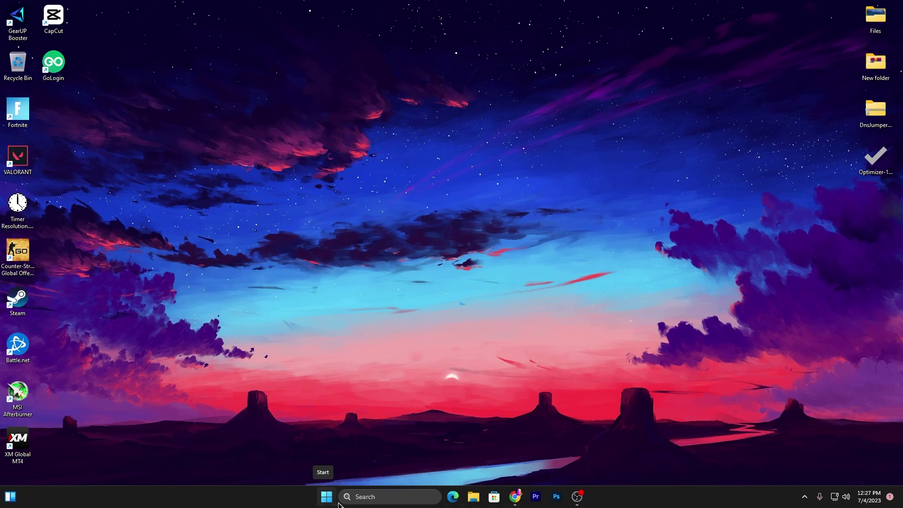
- Search Windows for gaming and open the Game Mode settings
click(324, 503)
text(gaming)
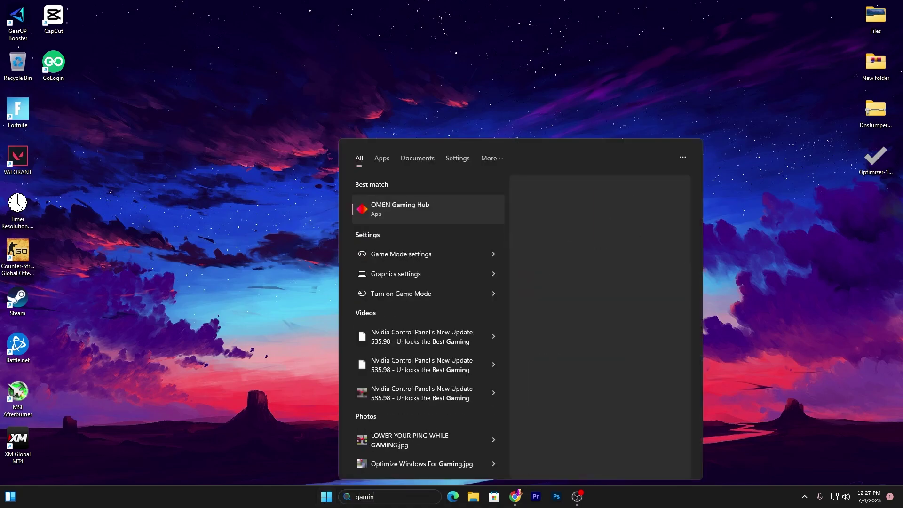
click(407, 277)
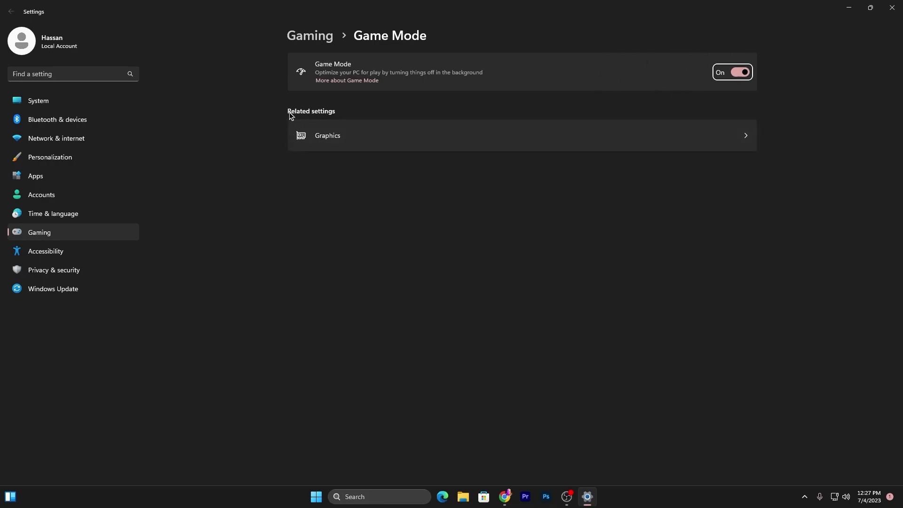
- Open the related Graphics settings, check the default graphics settings, and look through the list of apps with custom options
click(359, 135)
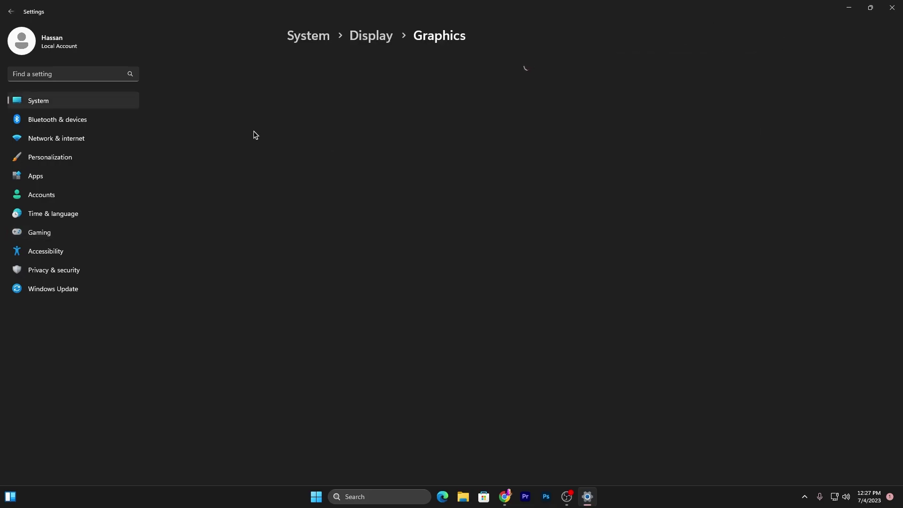
click(322, 83)
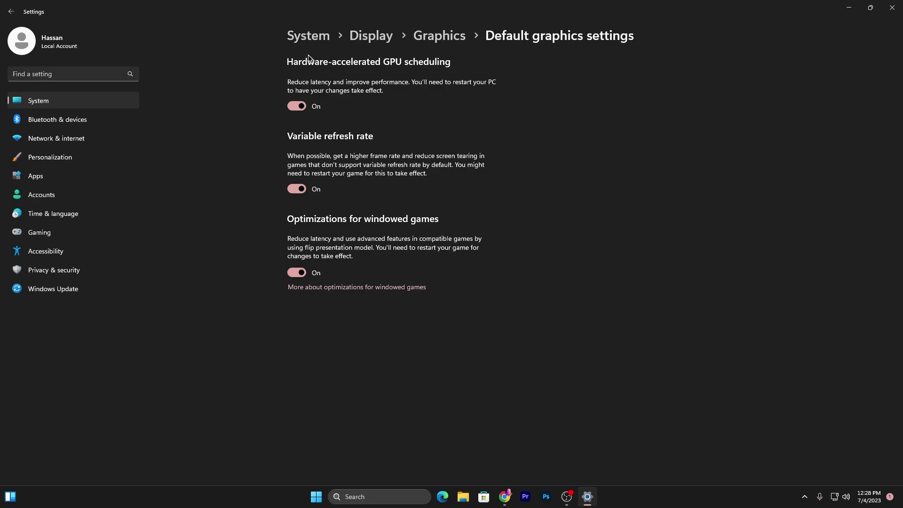
click(437, 37)
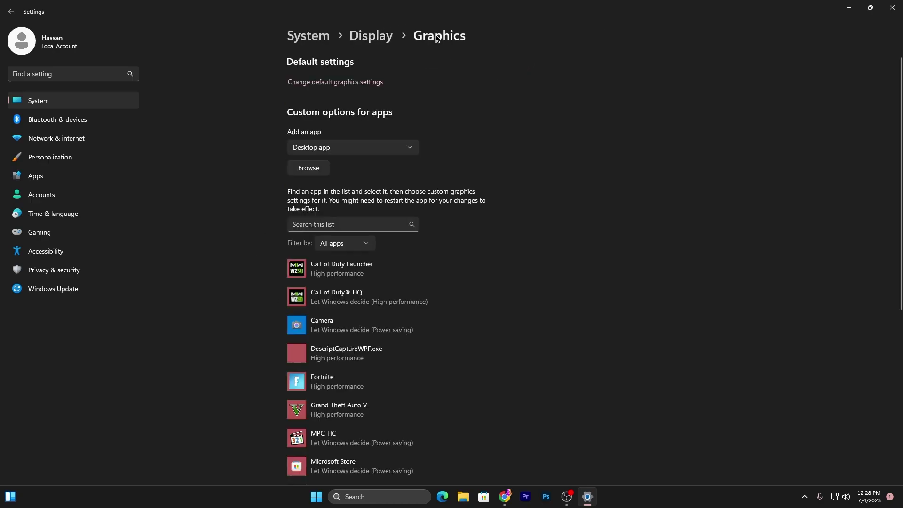
scroll(322, 275, down, 5)
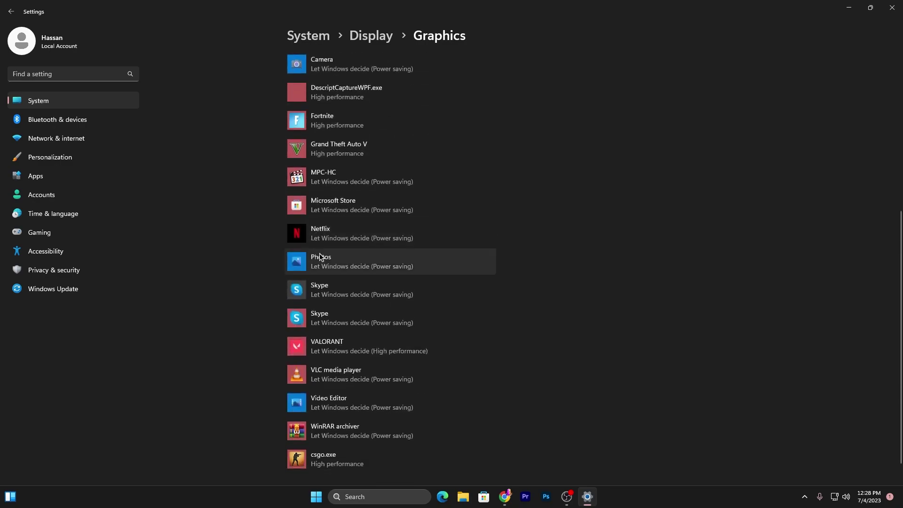
scroll(322, 262, up, 5)
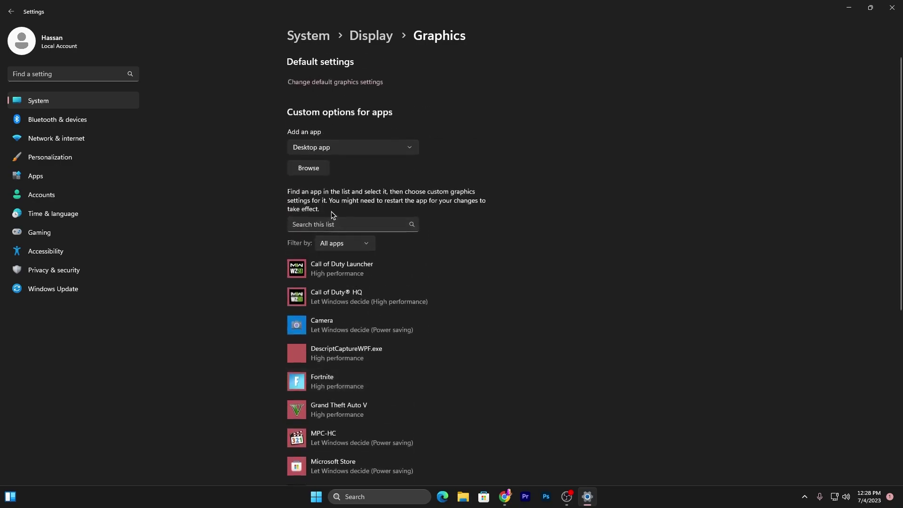
click(319, 169)
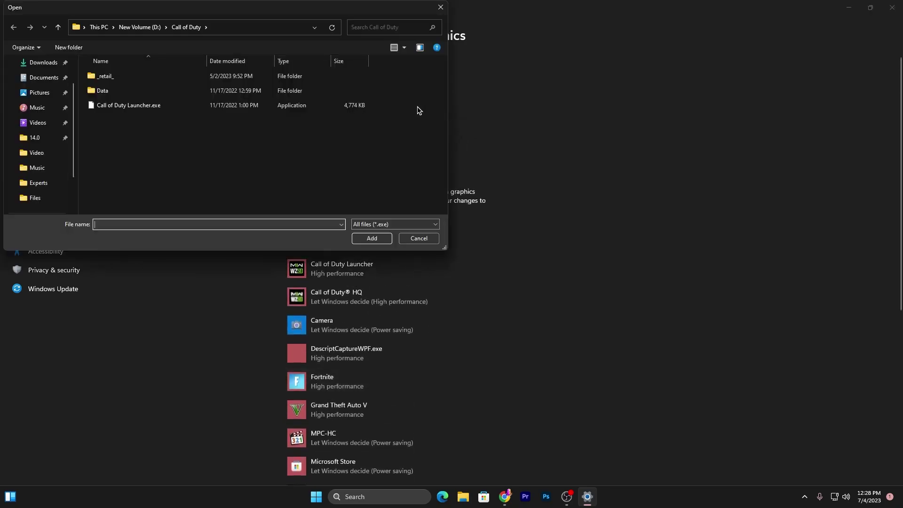
click(151, 105)
click(417, 238)
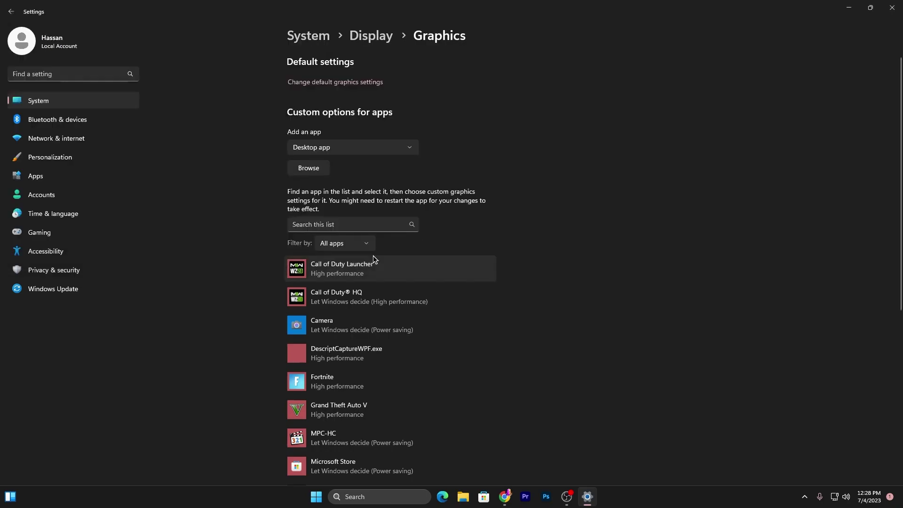
- Save High performance as the graphics preference for Call of Duty Launcher and close Settings
click(380, 269)
click(435, 308)
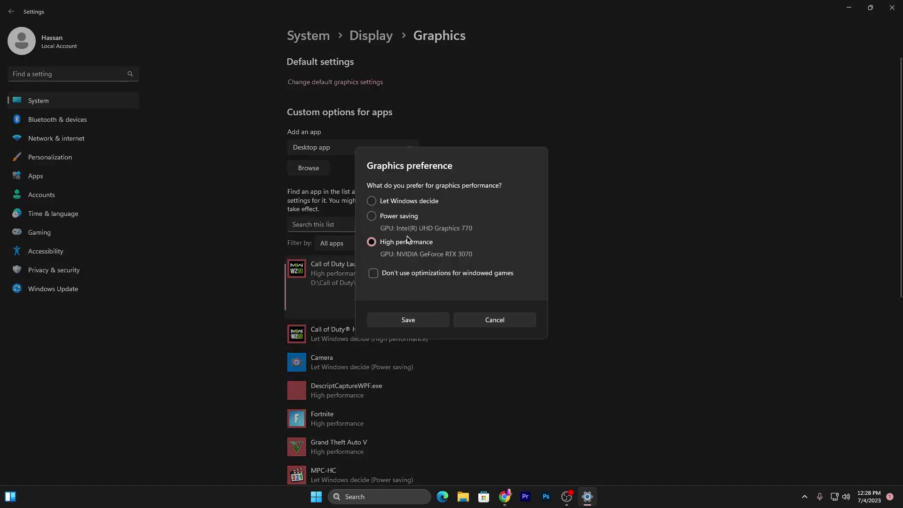
click(409, 322)
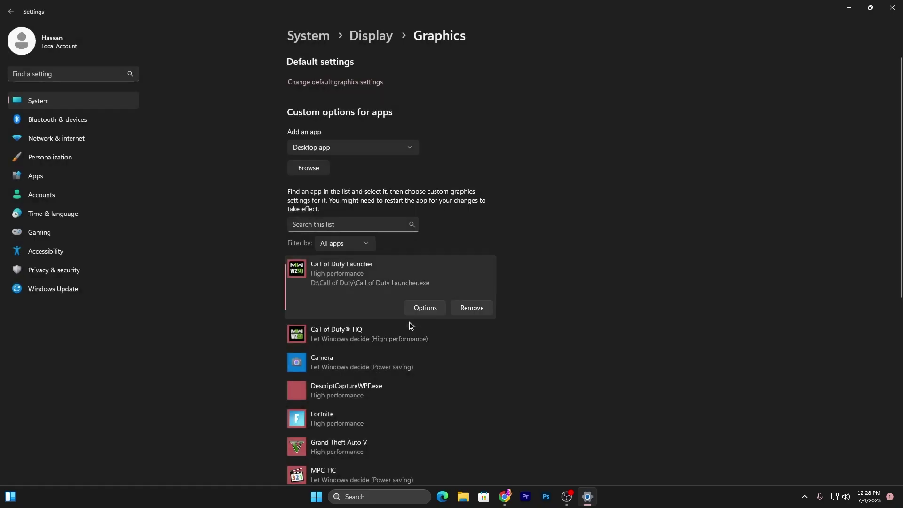
scroll(298, 134, down, 5)
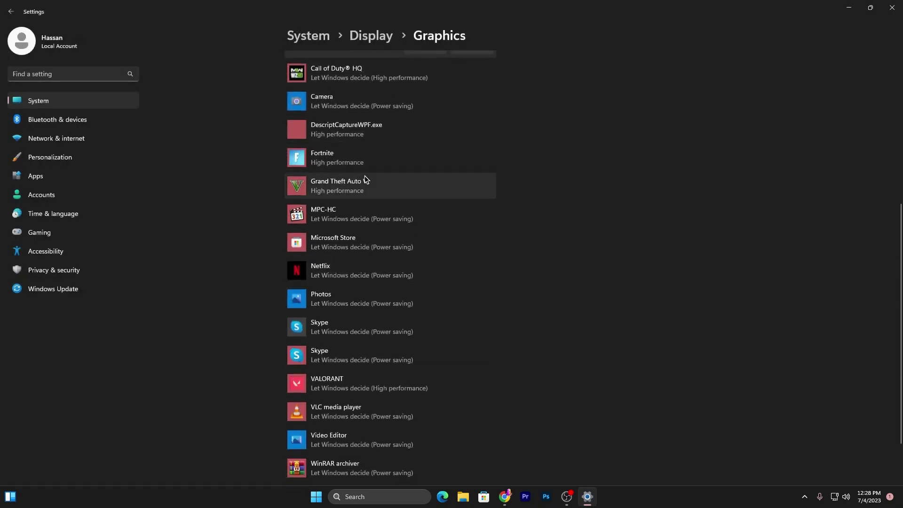
click(893, 8)
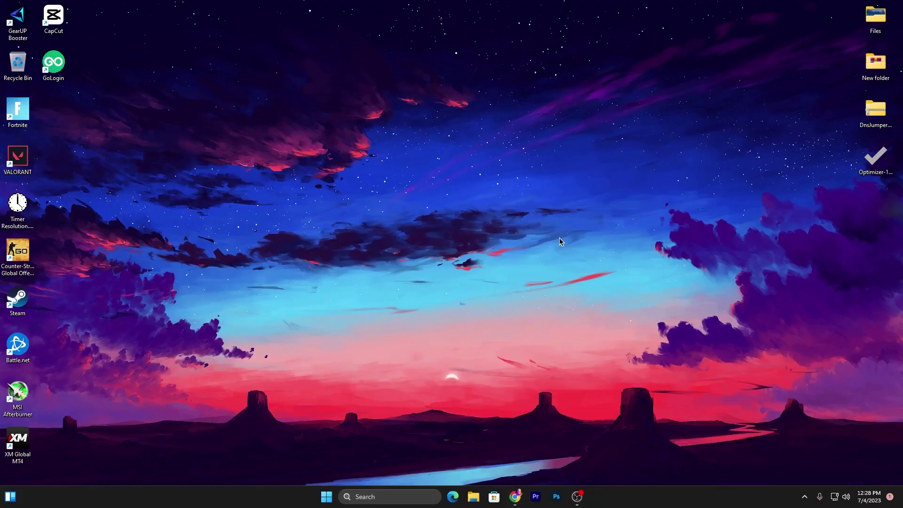
- Move the Optimizer file to the middle of the desktop, switch to Chrome and find the pack download in the Fortnite FPS Boost article on uptopacks.com
drag(875, 158, 402, 201)
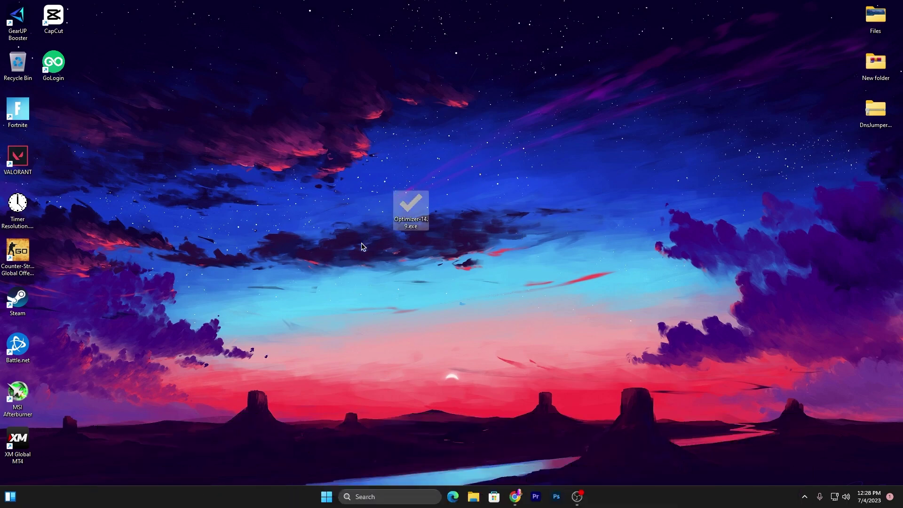
click(515, 497)
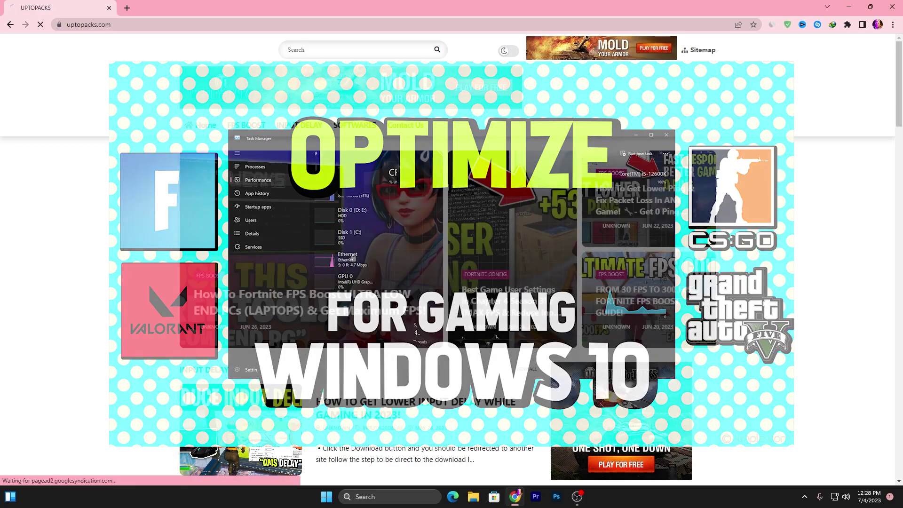
click(351, 253)
scroll(372, 274, down, 5)
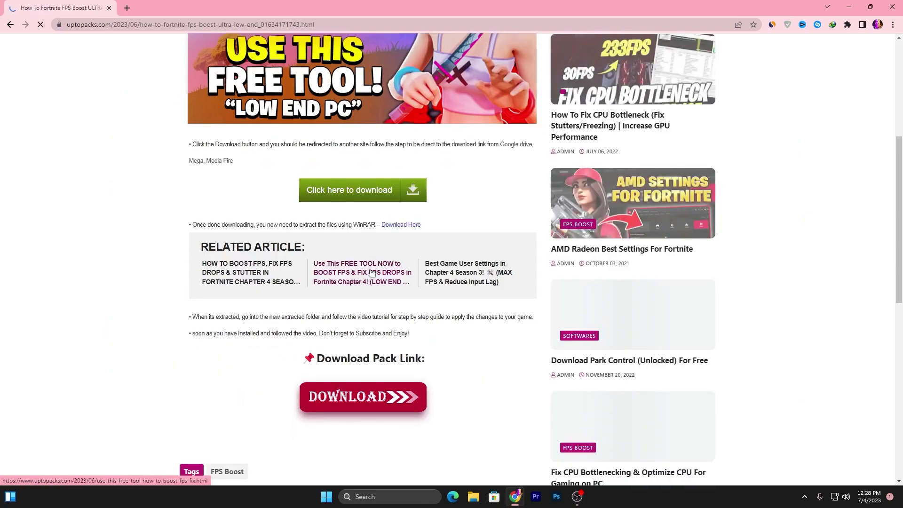
scroll(371, 273, down, 5)
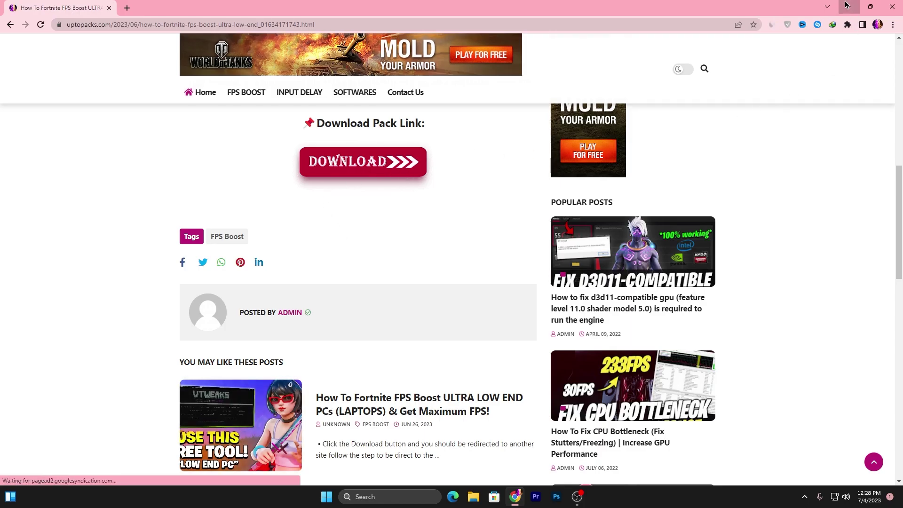
click(846, 5)
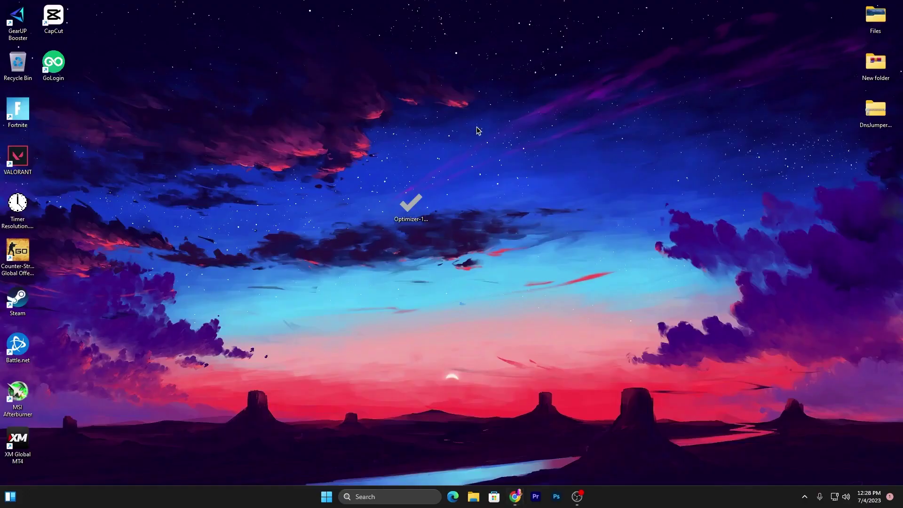
- Launch Optimizer, examine its General and Windows 11 tweaks, and close it
double_click(411, 209)
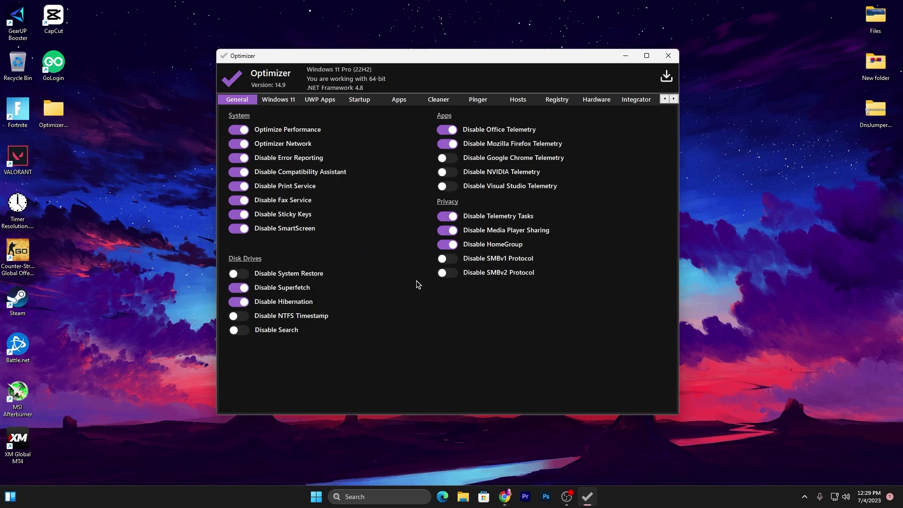
click(271, 101)
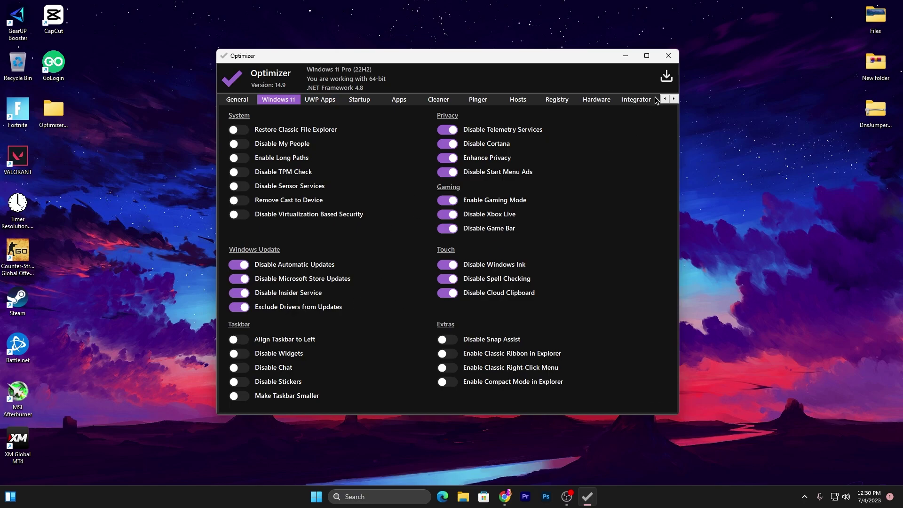
click(672, 57)
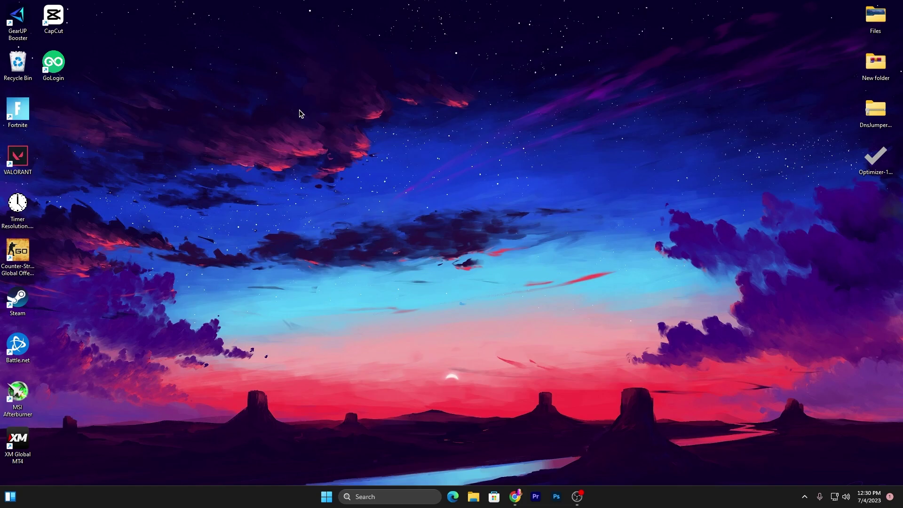
- Open the NVIDIA Control Panel from the desktop and check the image settings with preview
right_click(428, 122)
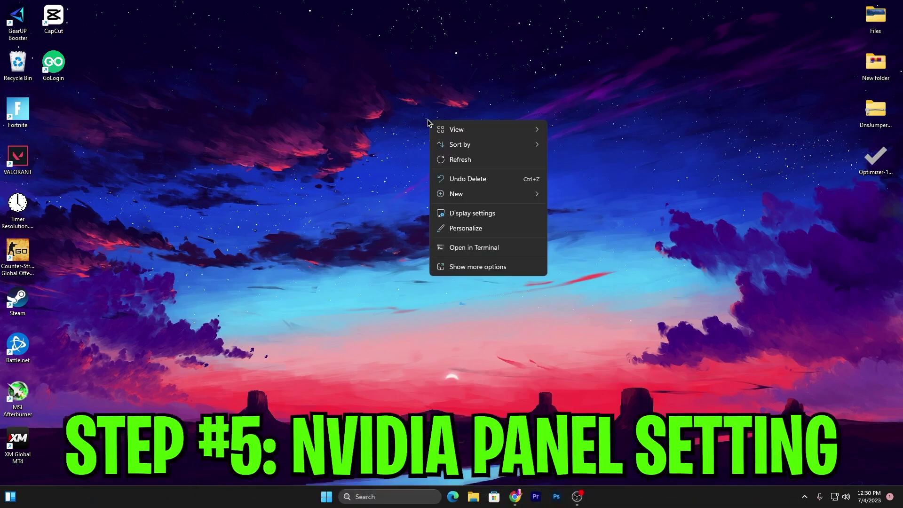
click(467, 266)
click(460, 196)
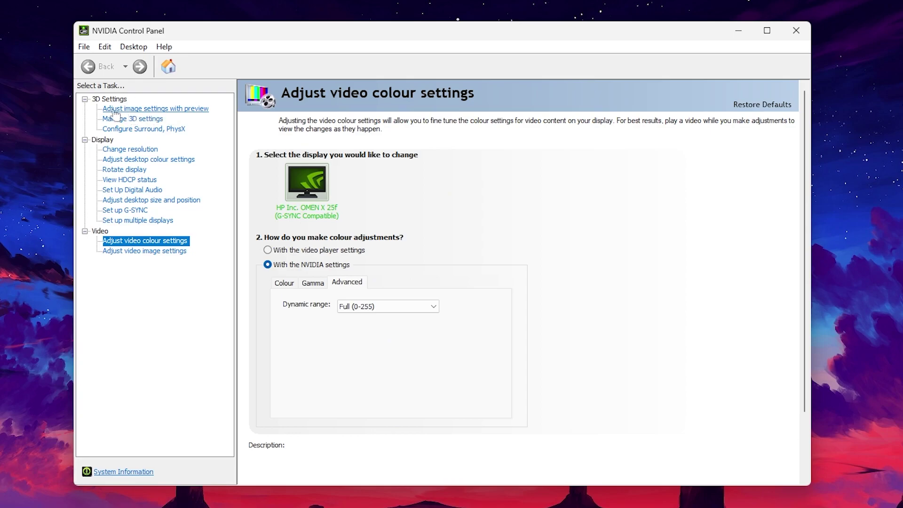
click(144, 110)
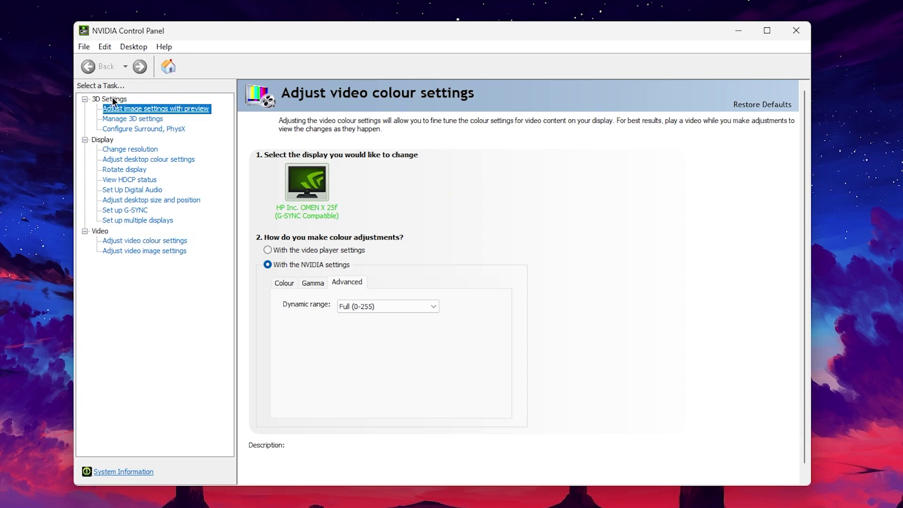
mouse_move(379, 330)
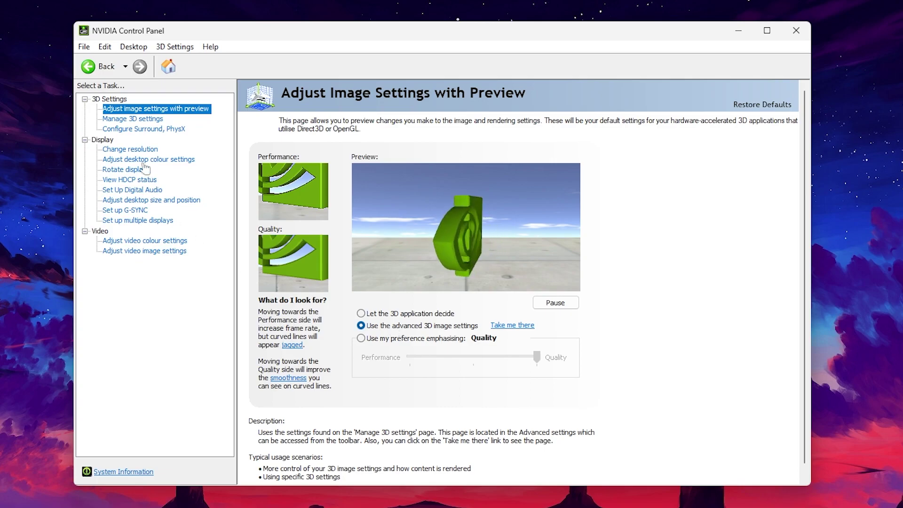
- Examine the global 3D settings from Image Scaling through Triple buffering and close the NVIDIA Control Panel
click(130, 119)
mouse_move(299, 227)
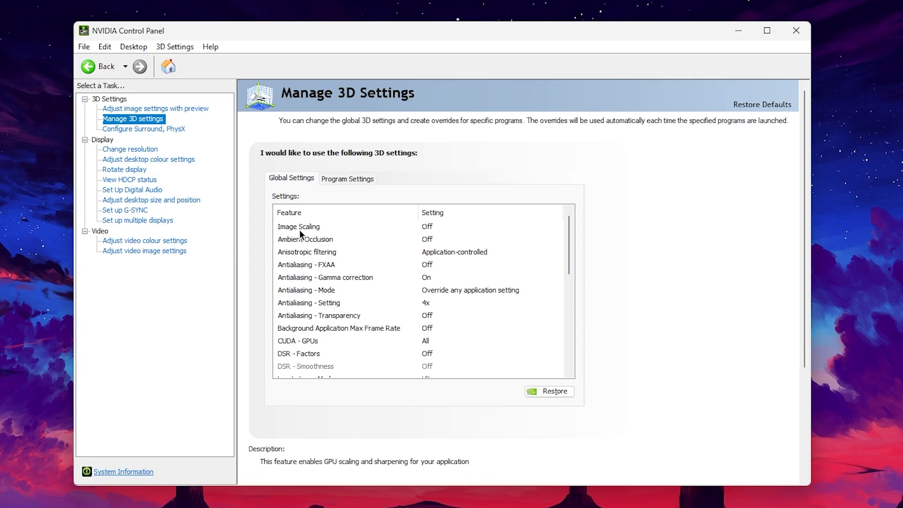
click(429, 238)
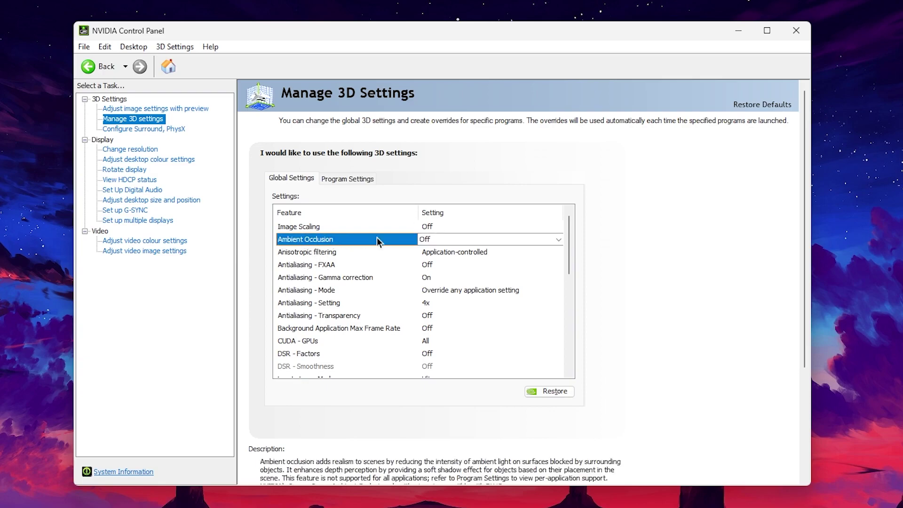
scroll(390, 237, down, 2)
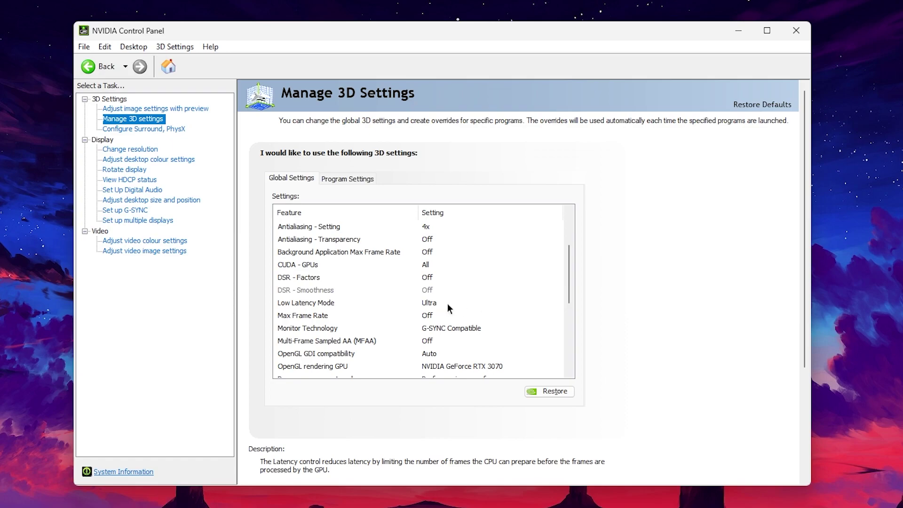
scroll(400, 343, down, 1)
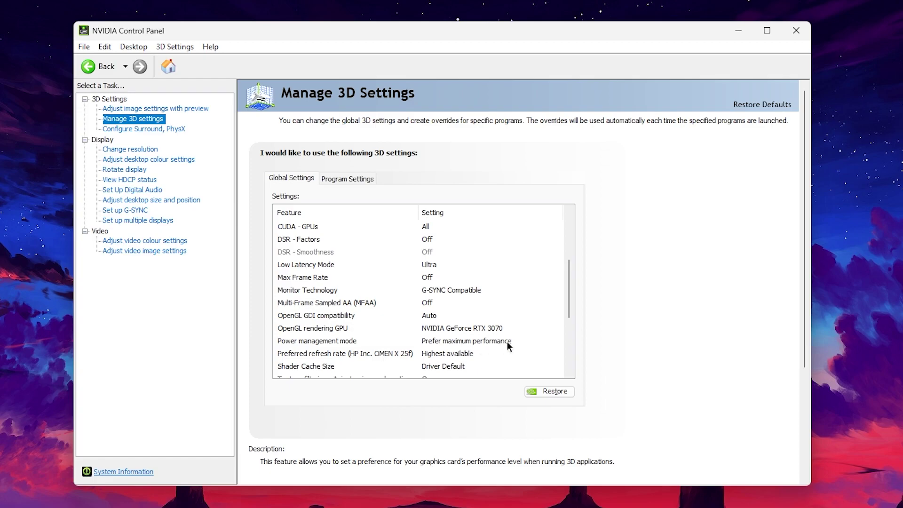
scroll(506, 342, down, 2)
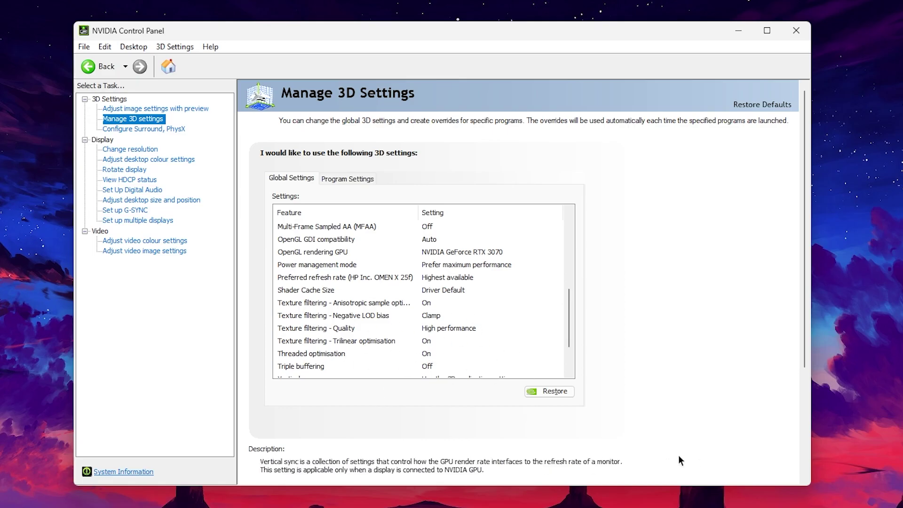
click(800, 31)
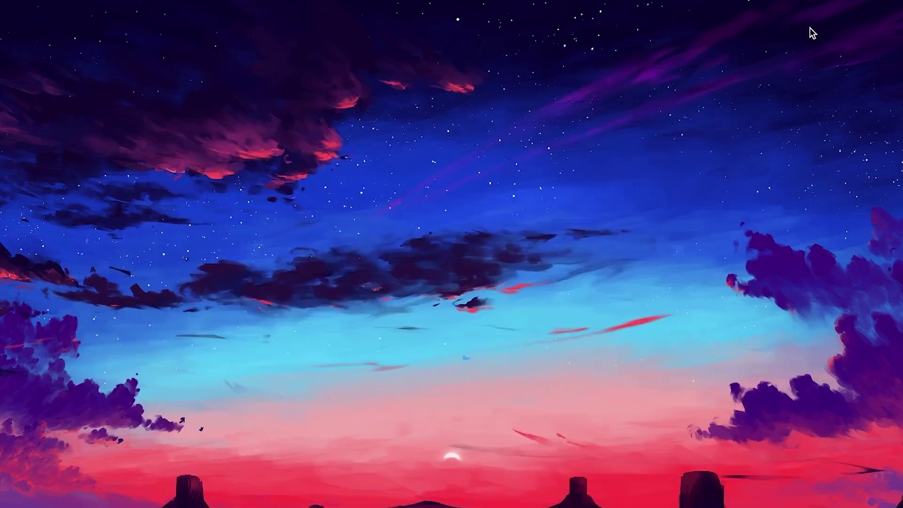